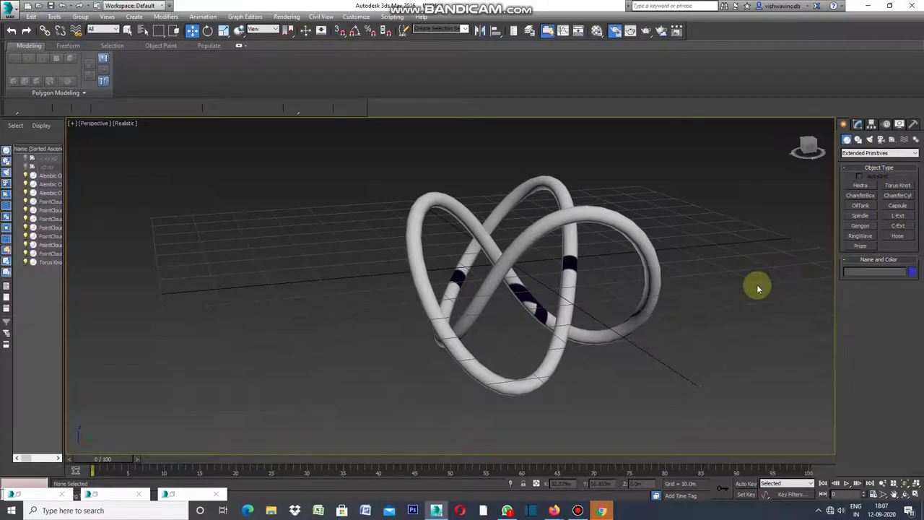
- Zoom out so the striped knot sits small on the right, and start a new Torus Knot
scroll(758, 289, "down", 3)
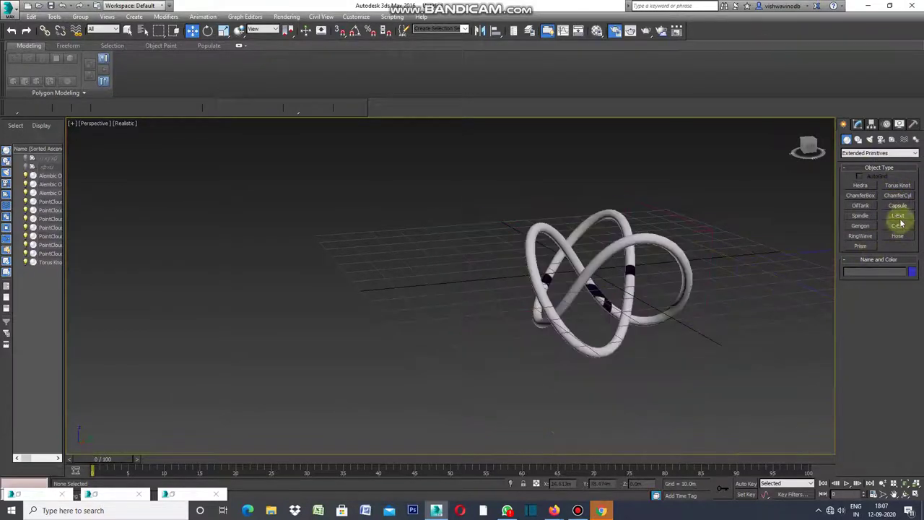
left_click(898, 186)
- Draw a torus knot of about 17 m radius and 5.295 m tube radius left of the striped knot, then select it
left_click_drag(406, 309, 355, 331)
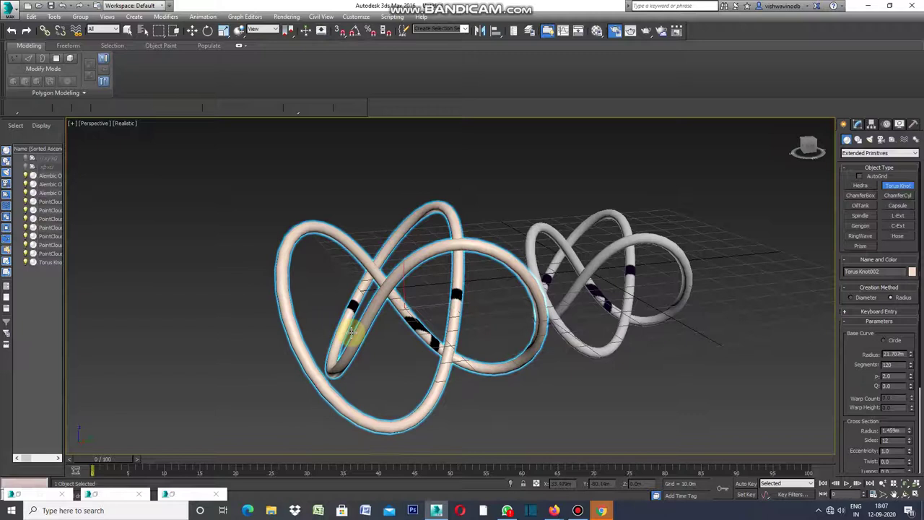
left_click_drag(355, 331, 405, 324)
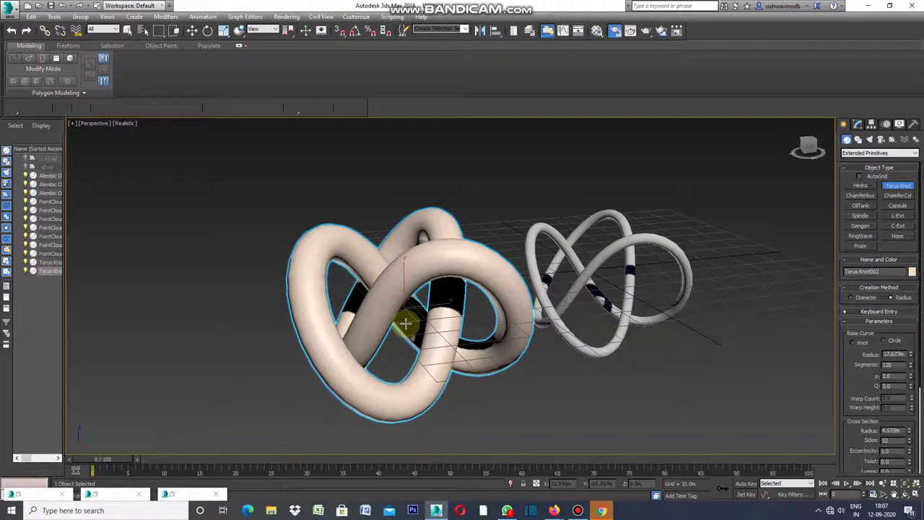
left_click_drag(405, 323, 412, 321)
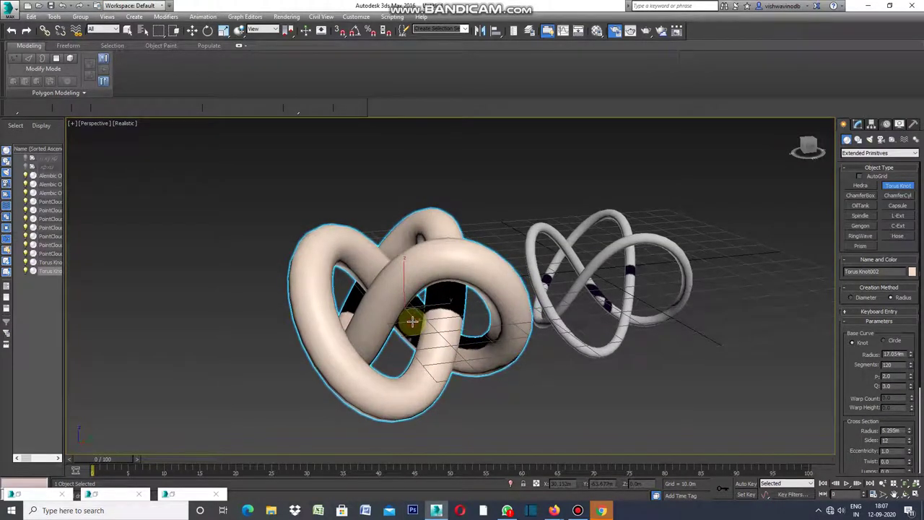
left_click(412, 321)
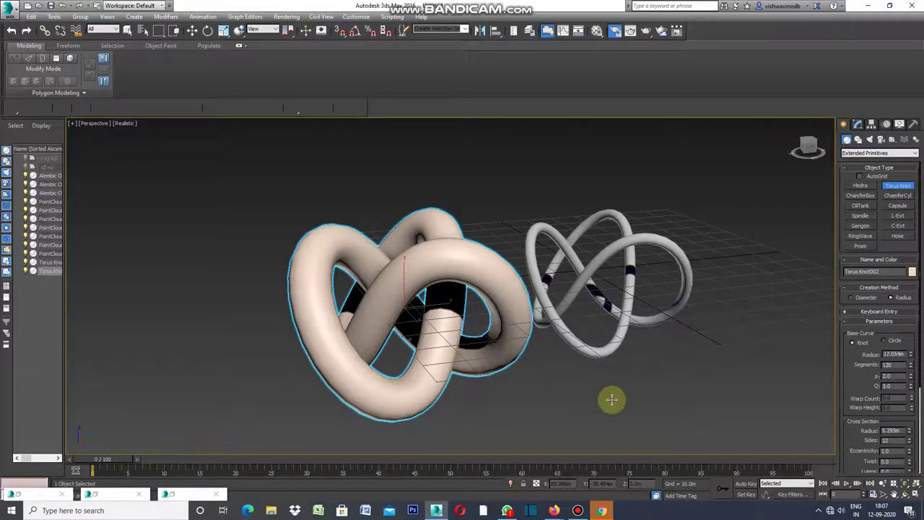
left_click(466, 188)
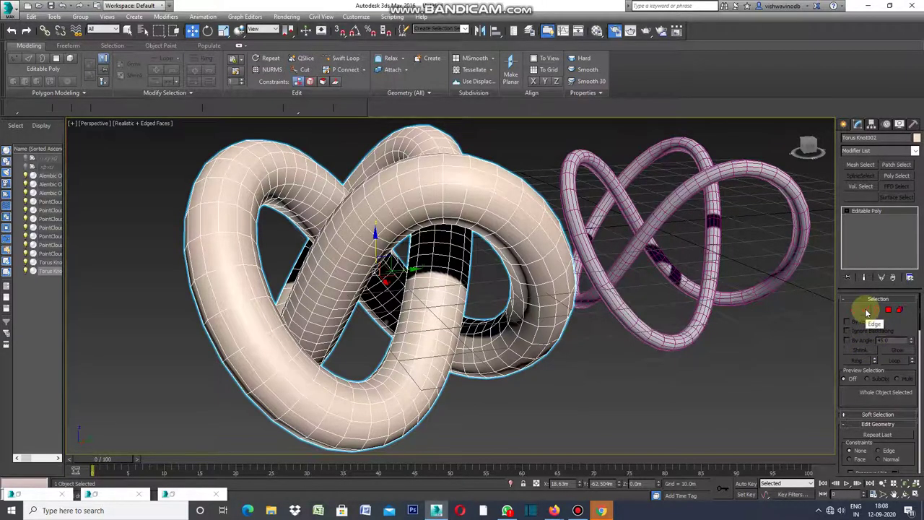
- In Edge mode, pick one tube edge and extend it with Loop and Ring to 720 edges
left_click(867, 312)
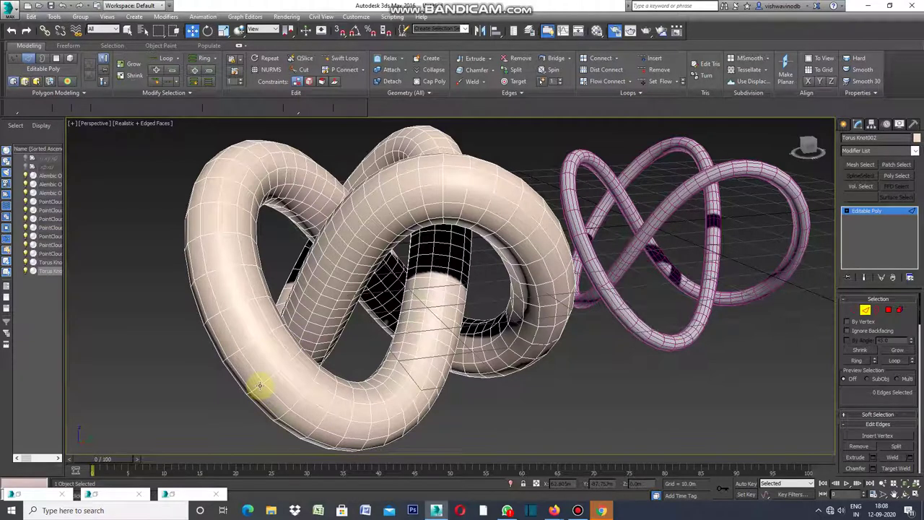
left_click(259, 385)
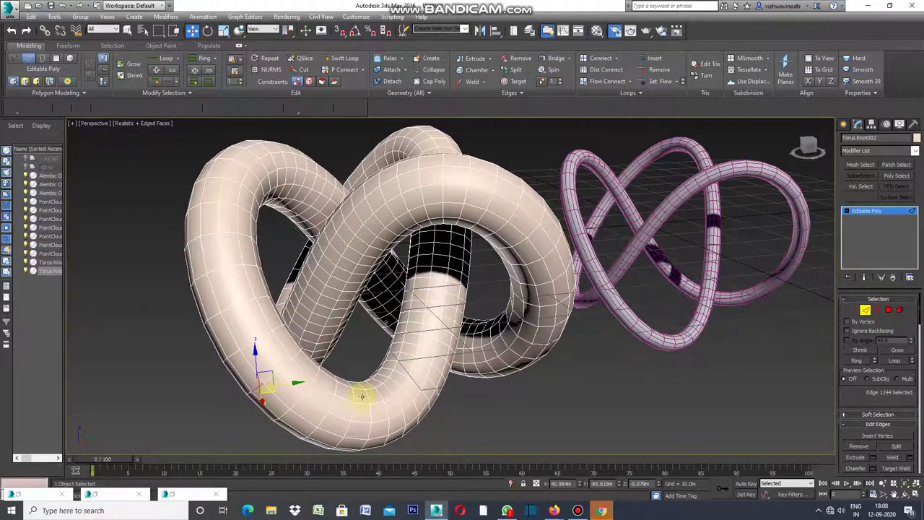
left_click(186, 90)
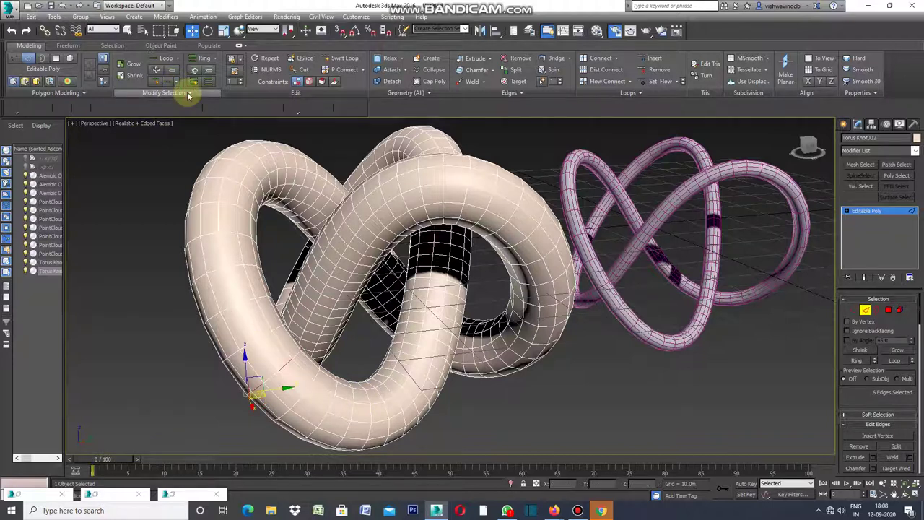
left_click(274, 379)
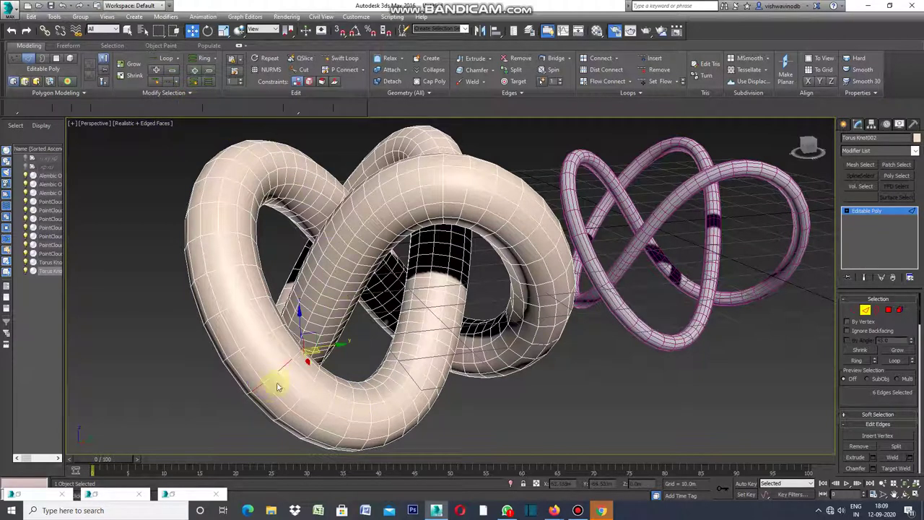
left_click(307, 350)
left_click(253, 378)
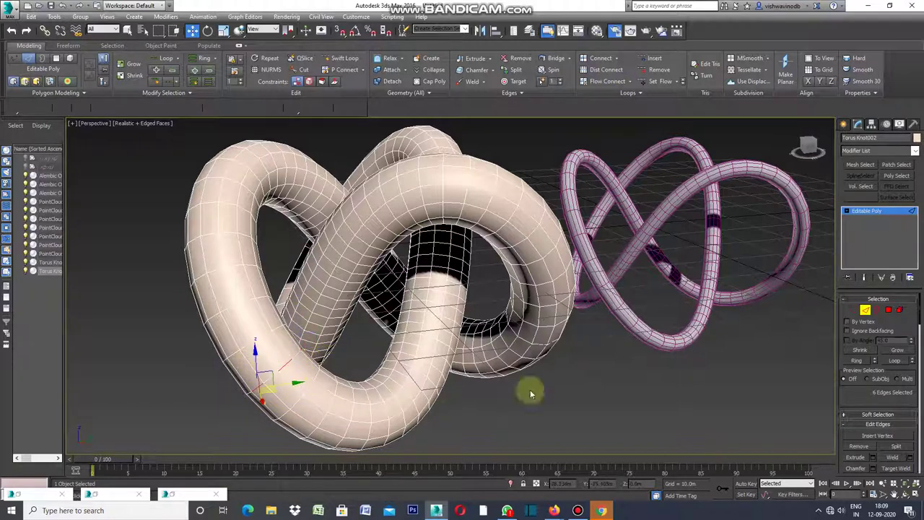
left_click(859, 360)
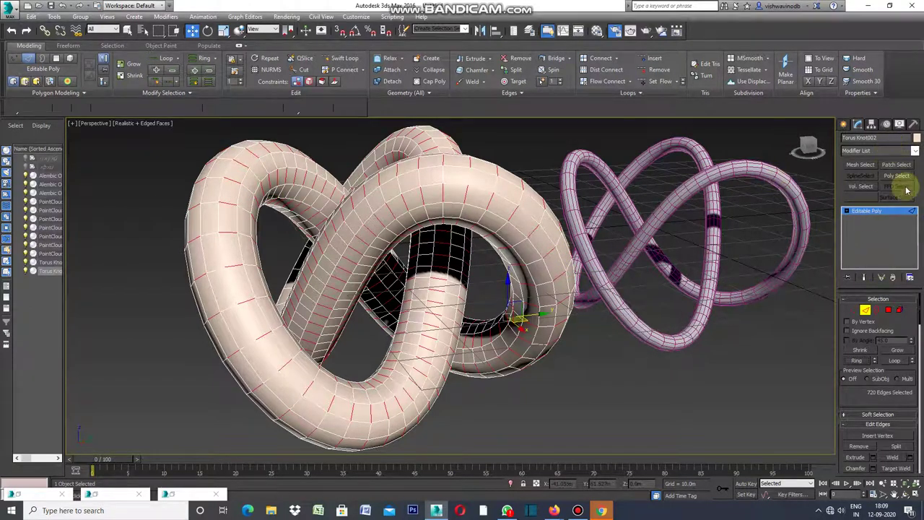
left_click(889, 311)
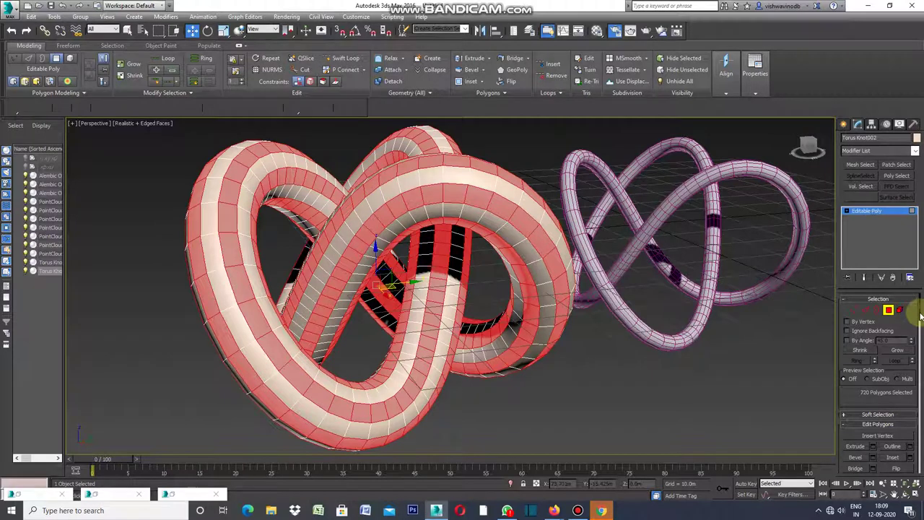
- Detach the selected face bands as Object001
left_click_drag(920, 315, 920, 388)
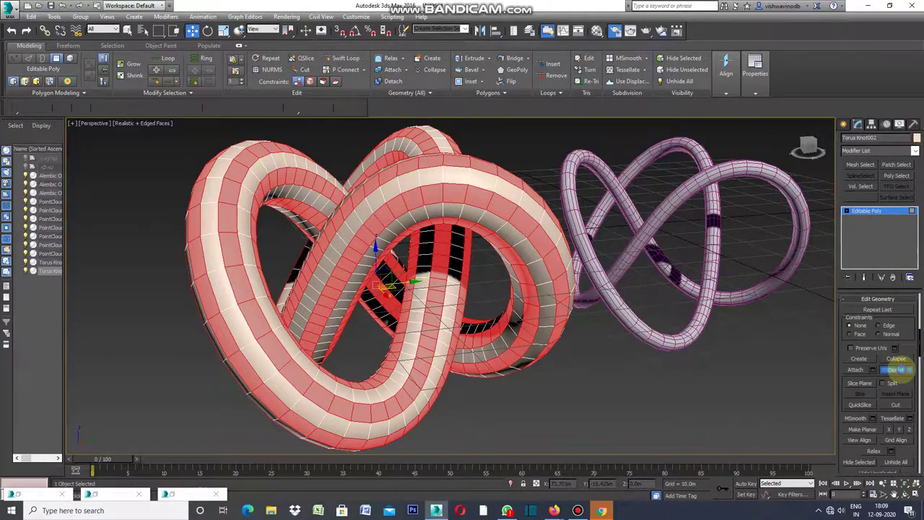
left_click(899, 369)
left_click(493, 260)
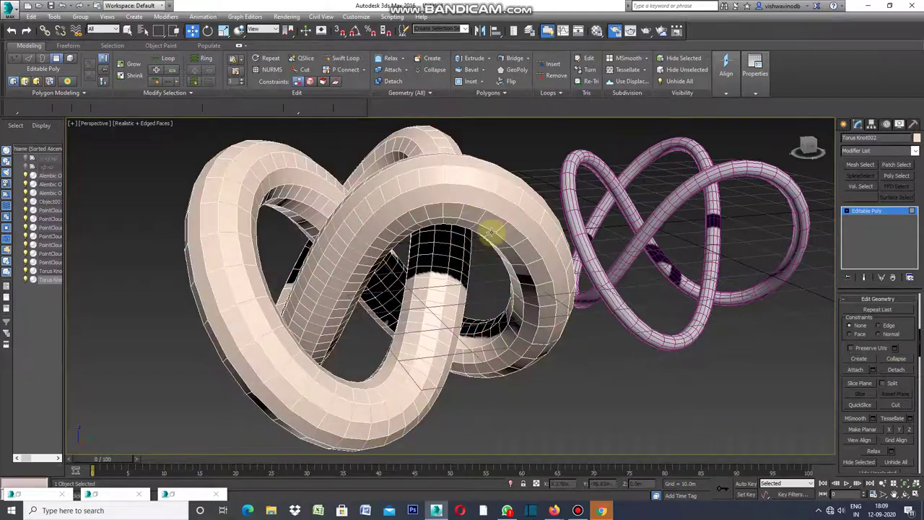
- Set Object001's object colour to black
left_click(915, 139)
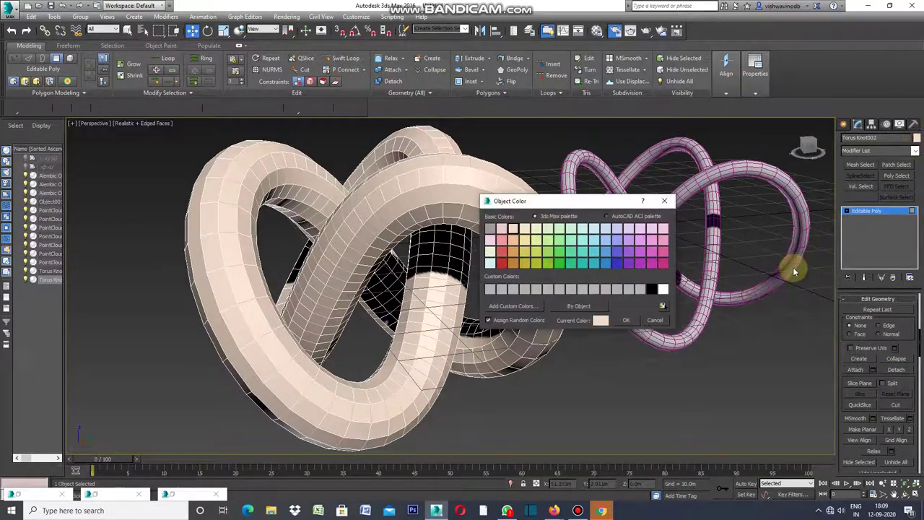
left_click(651, 290)
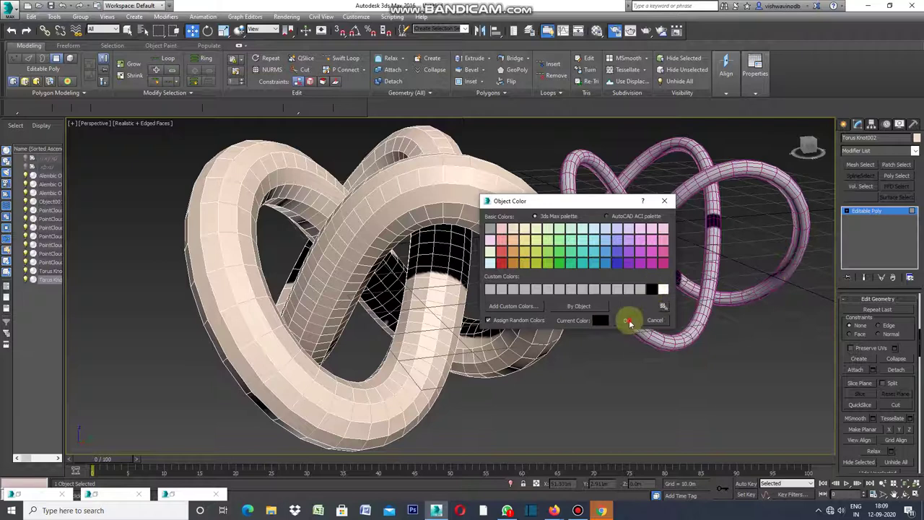
left_click(626, 320)
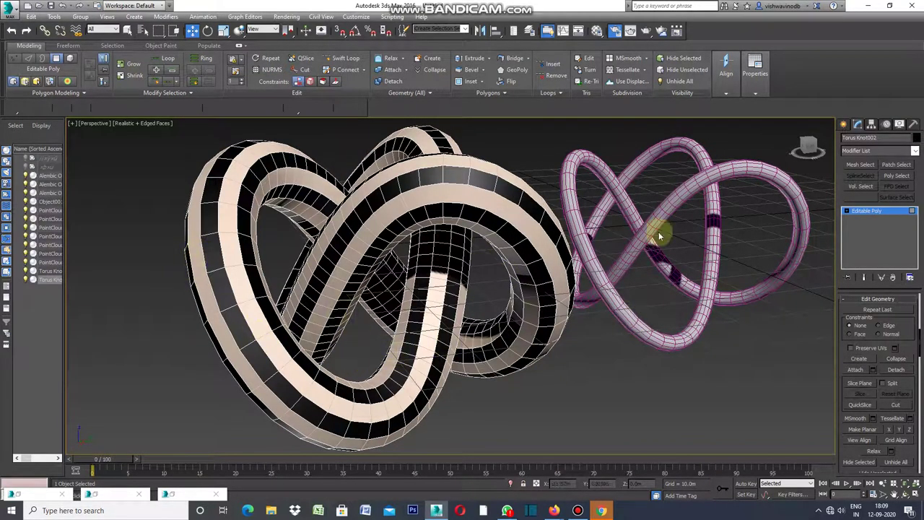
left_click(843, 125)
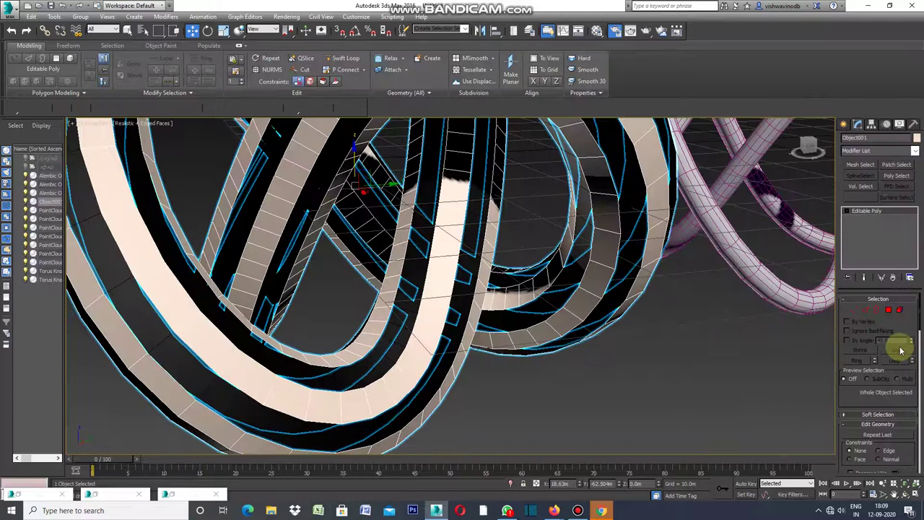
- Connect Object001's edge ring with 2 segments, adding two lengthwise edge lines per strip
left_click(865, 310)
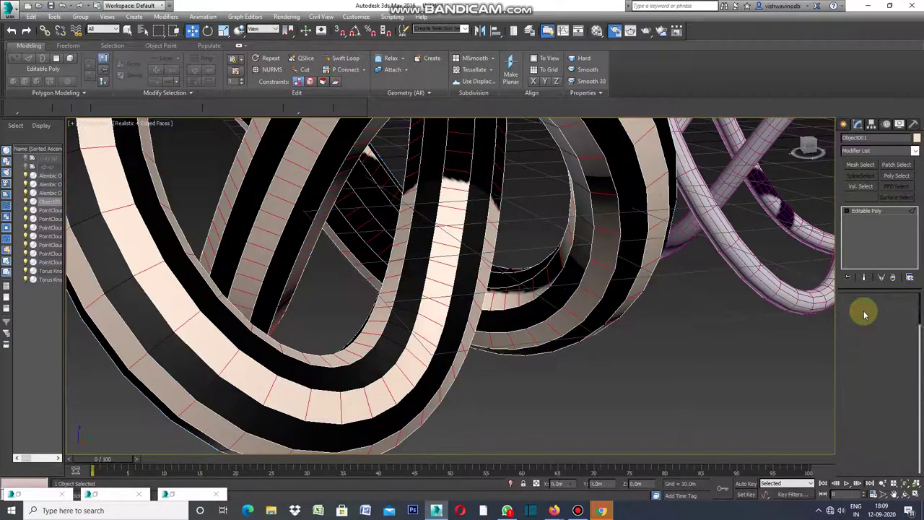
left_click(419, 361)
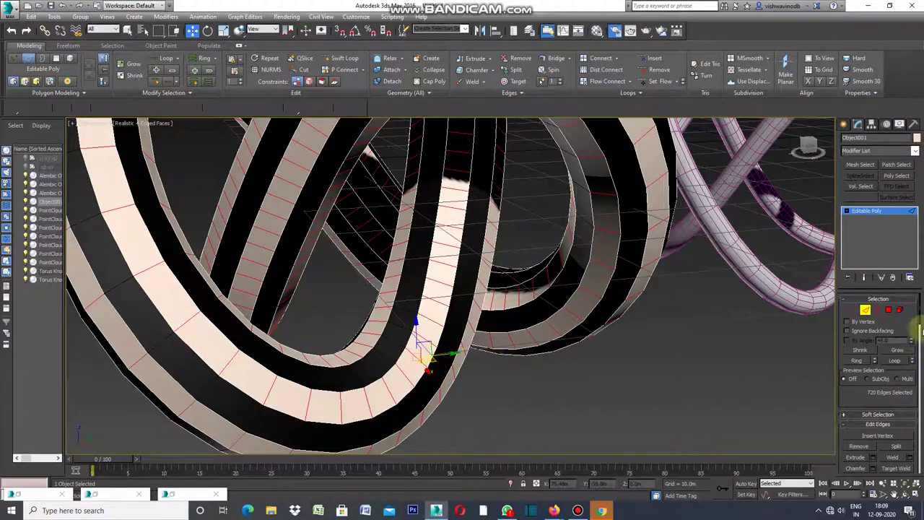
scroll(920, 318, "down", 2)
scroll(921, 317, "down", 2)
scroll(917, 325, "down", 2)
scroll(914, 330, "down", 2)
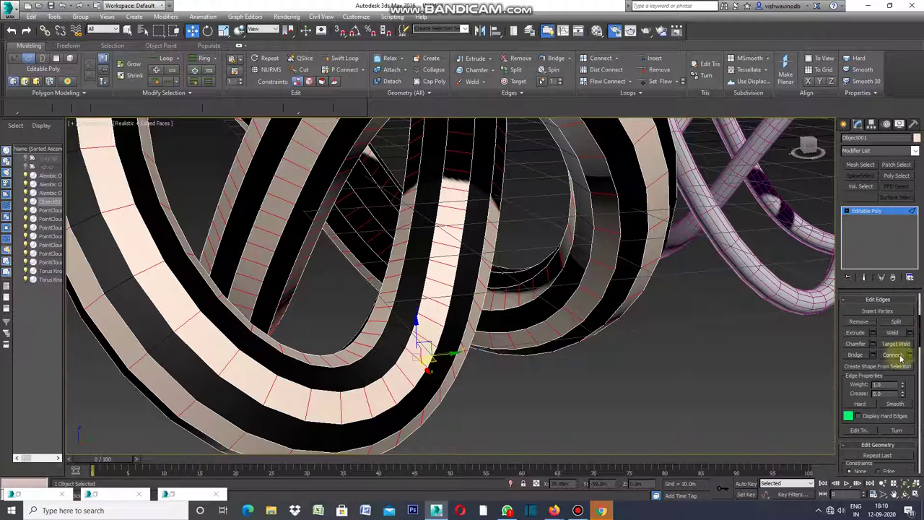
left_click(910, 355)
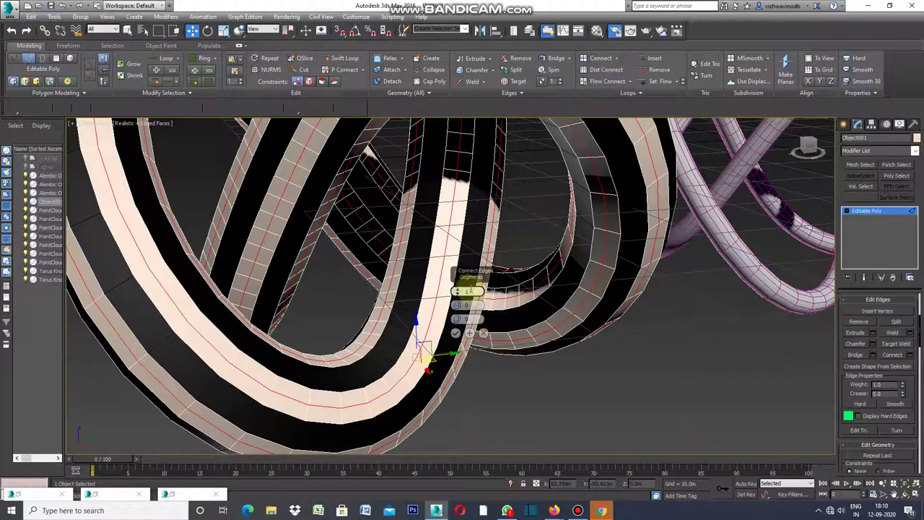
left_click_drag(457, 291, 454, 301)
left_click(455, 334)
left_click(455, 334)
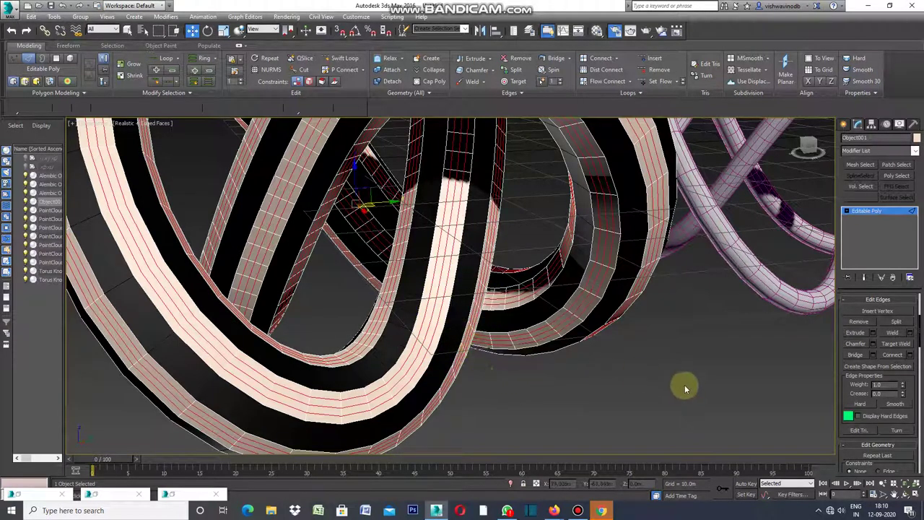
left_click(873, 345)
- Chamfer the new lengthwise edge lines with an edited chamfer amount
left_click(490, 361)
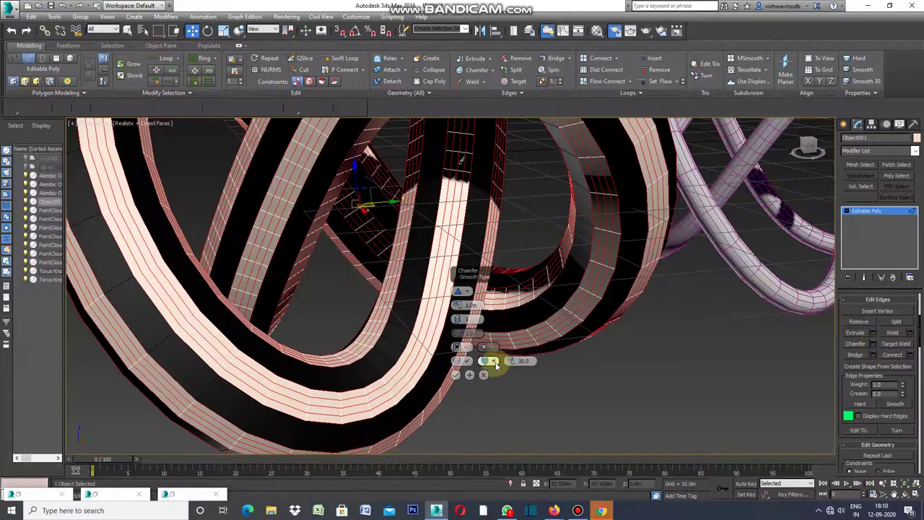
left_click(463, 307)
left_click(477, 305)
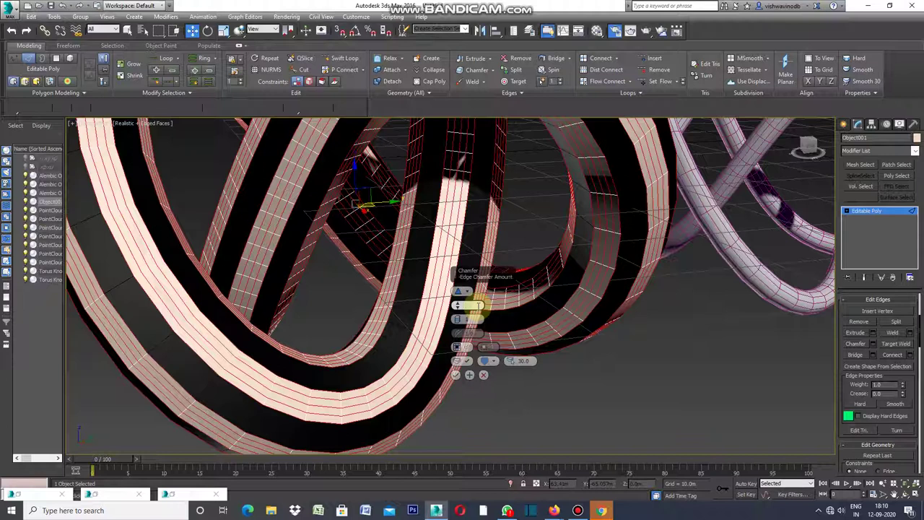
key("Return")
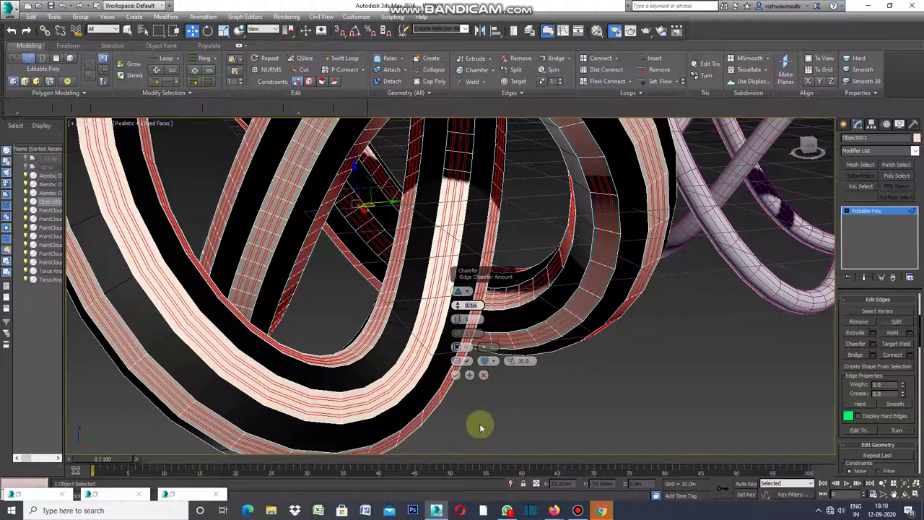
left_click(456, 374)
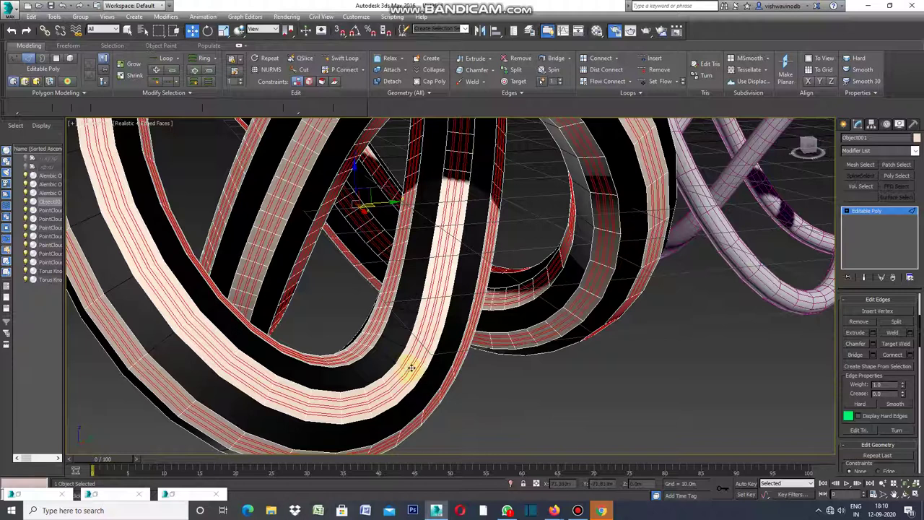
- Zoom in and select a single edge on a cream stripe
scroll(472, 364, "down", 3)
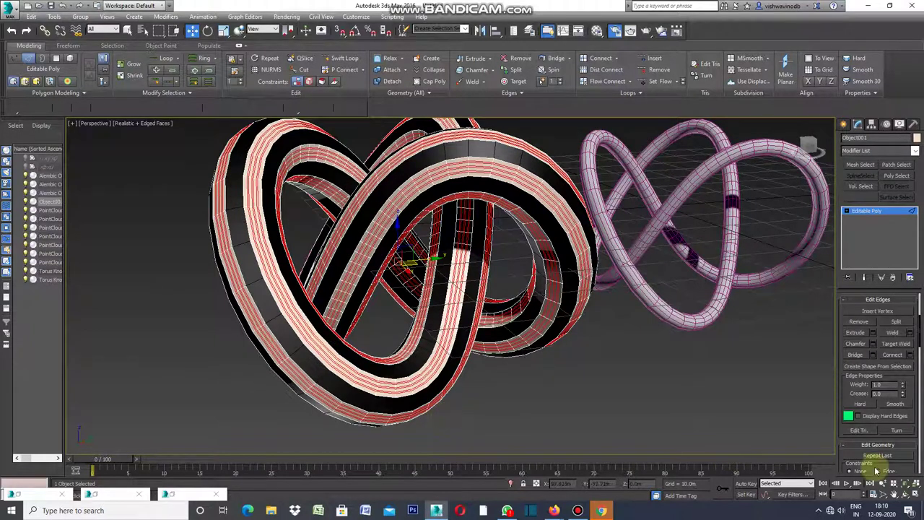
left_click_drag(920, 338, 921, 311)
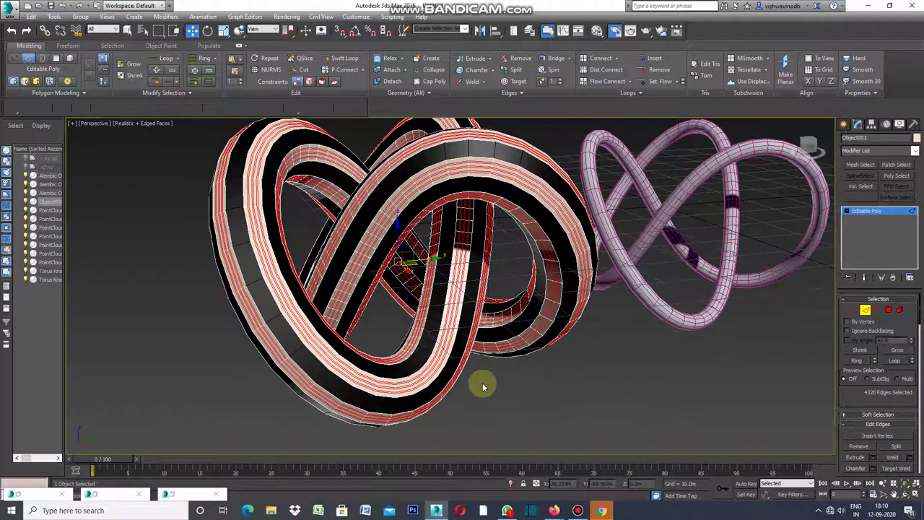
scroll(478, 382, "up", 5)
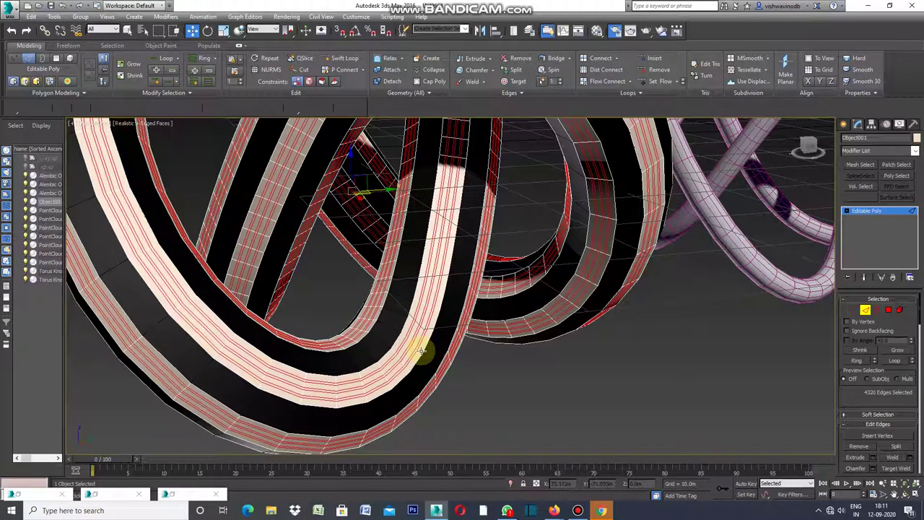
left_click(420, 350)
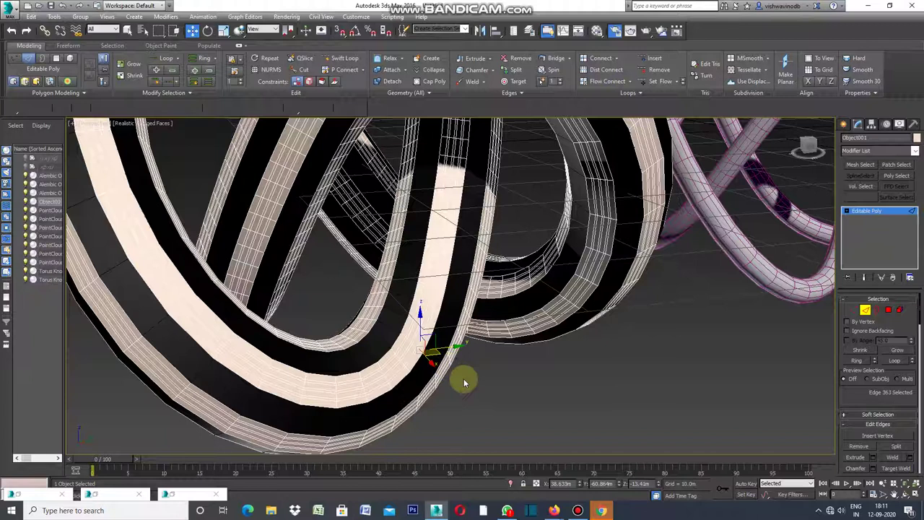
- Extend the edge with Loop and Ring across all cream stripes and convert it to 2880 polygons
key("z")
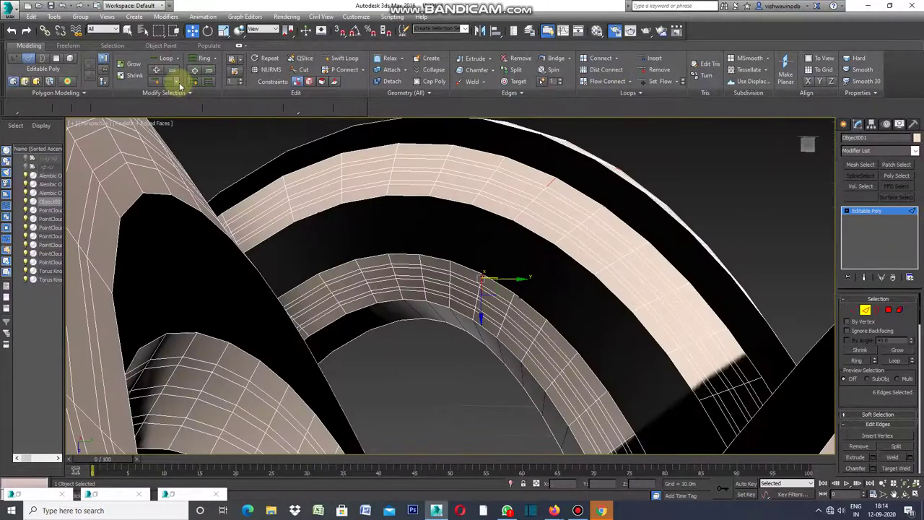
left_click(194, 82)
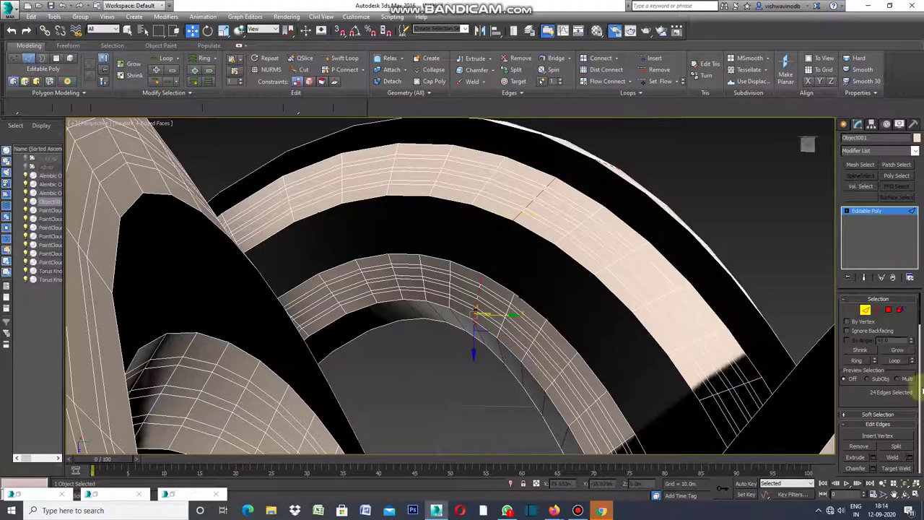
left_click(858, 360)
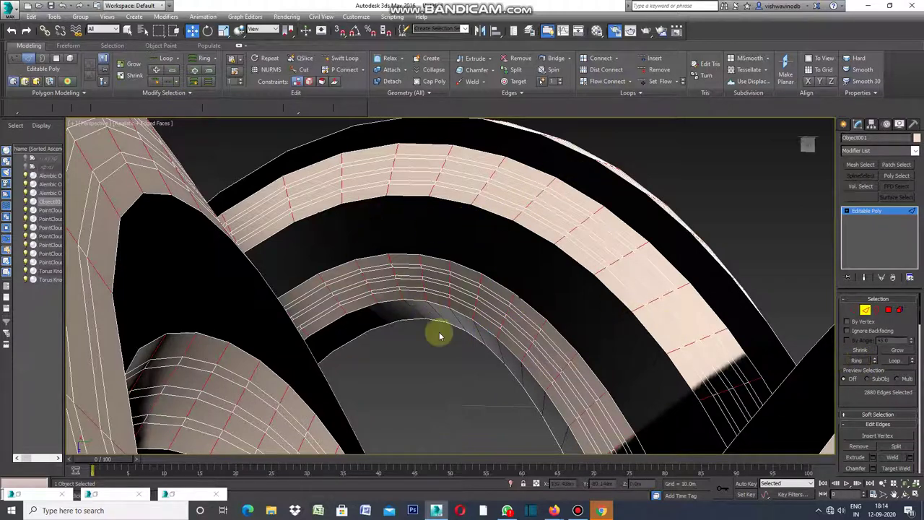
scroll(436, 324, "down", 3)
scroll(439, 326, "down", 3)
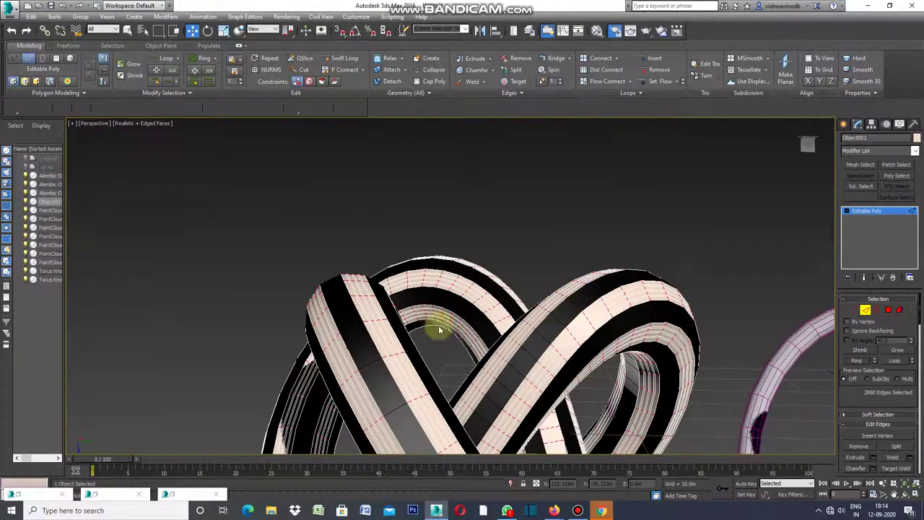
scroll(423, 305, "down", 3)
scroll(442, 408, "up", 3)
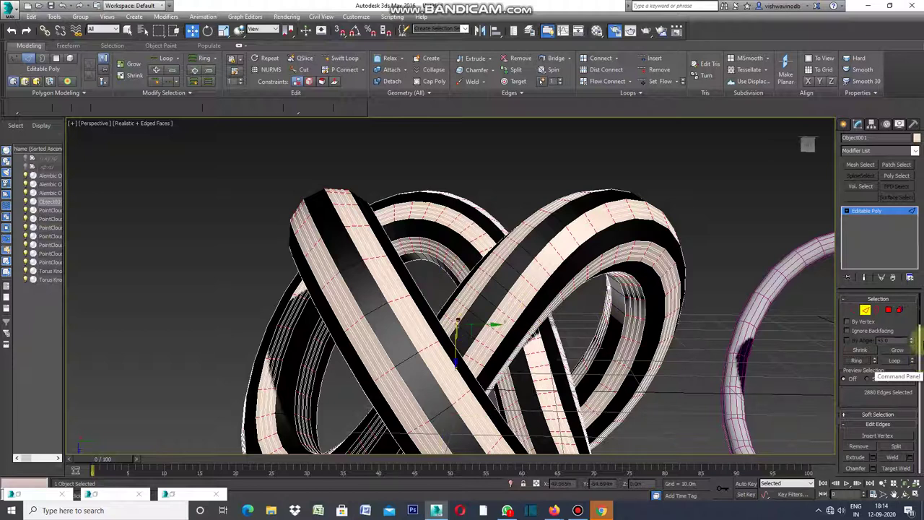
left_click(889, 310)
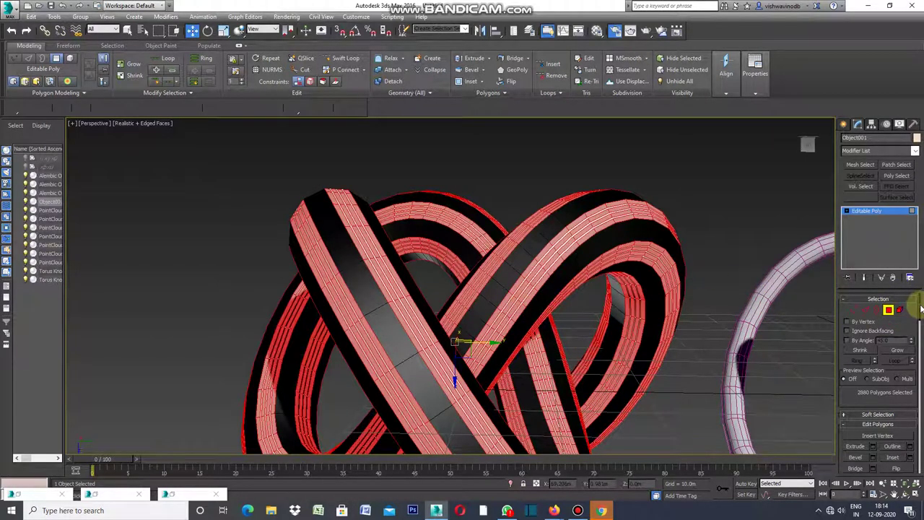
- Detach the selected stripe polygons as Object002
left_click_drag(920, 306, 921, 339)
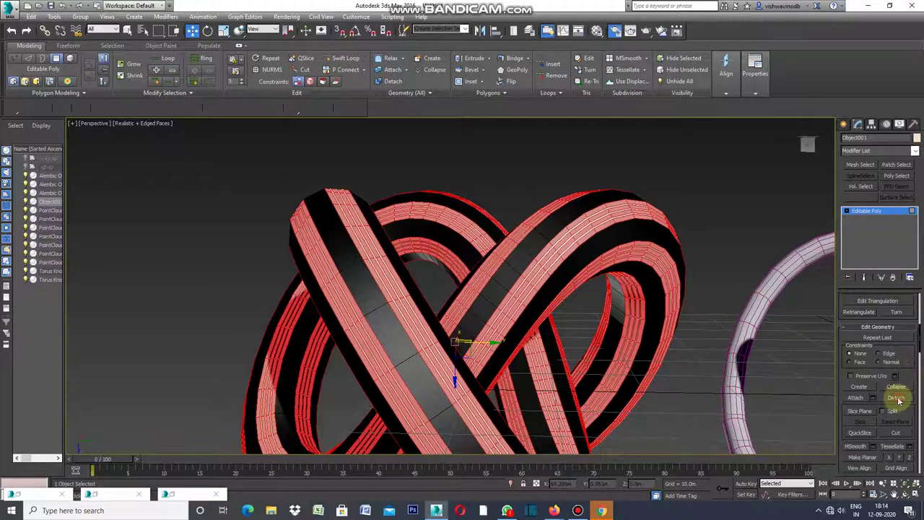
left_click(896, 398)
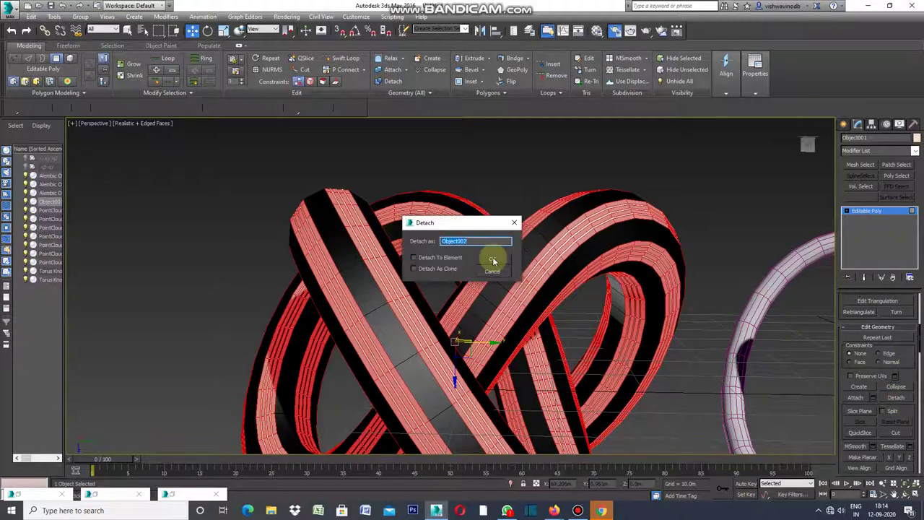
left_click(493, 261)
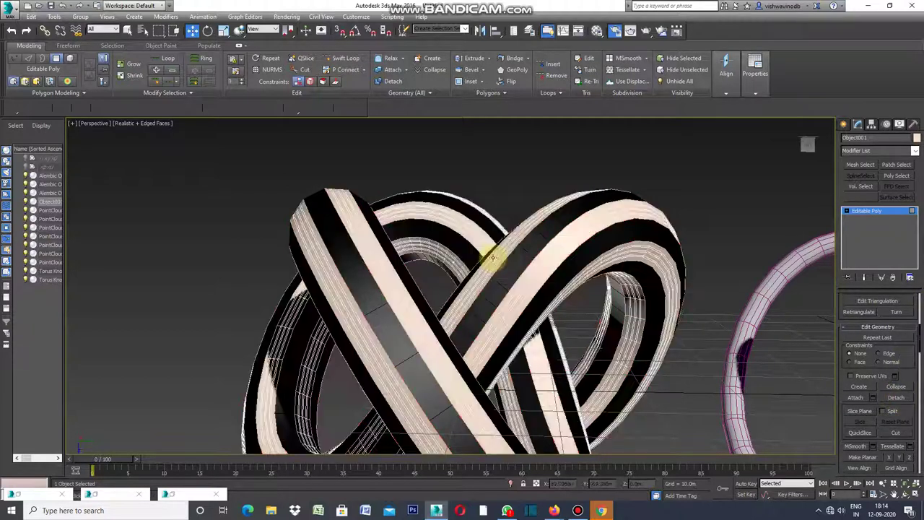
- Give the remaining knot a black object colour, then select and frame Object002
left_click(917, 138)
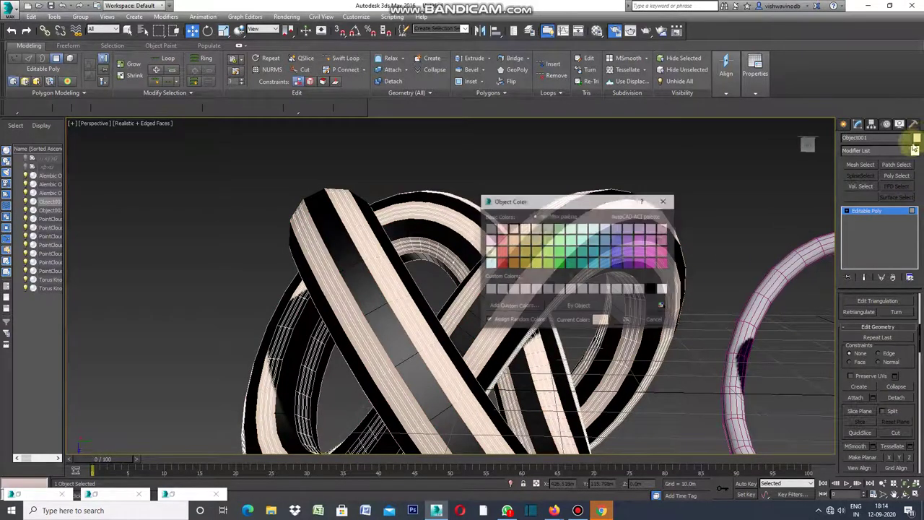
left_click(653, 290)
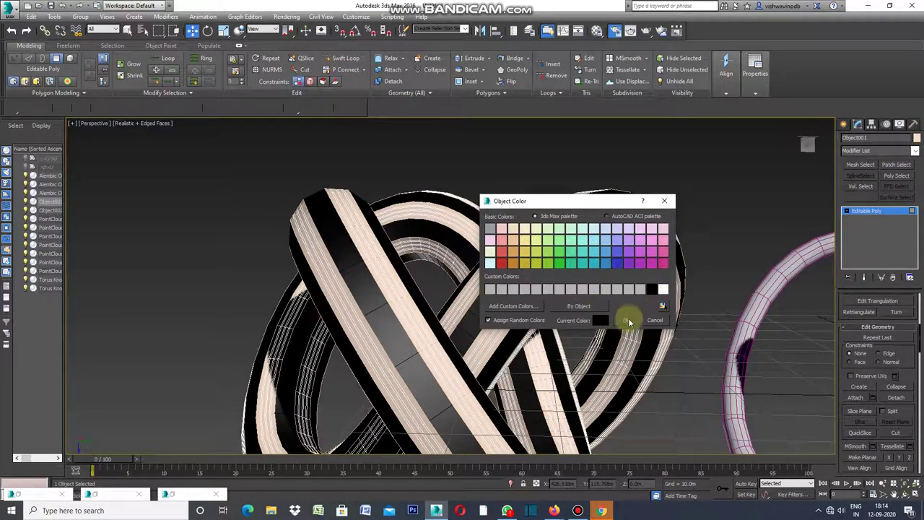
left_click(625, 320)
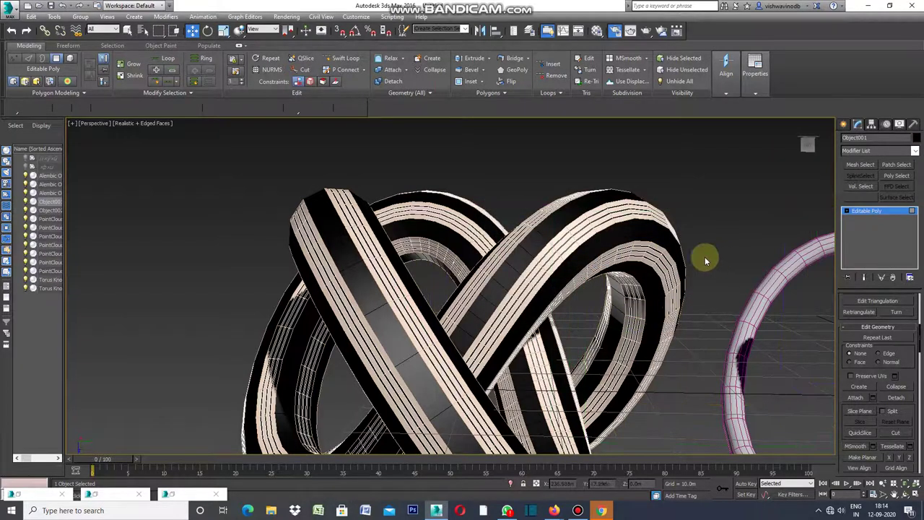
left_click(661, 257)
key("z")
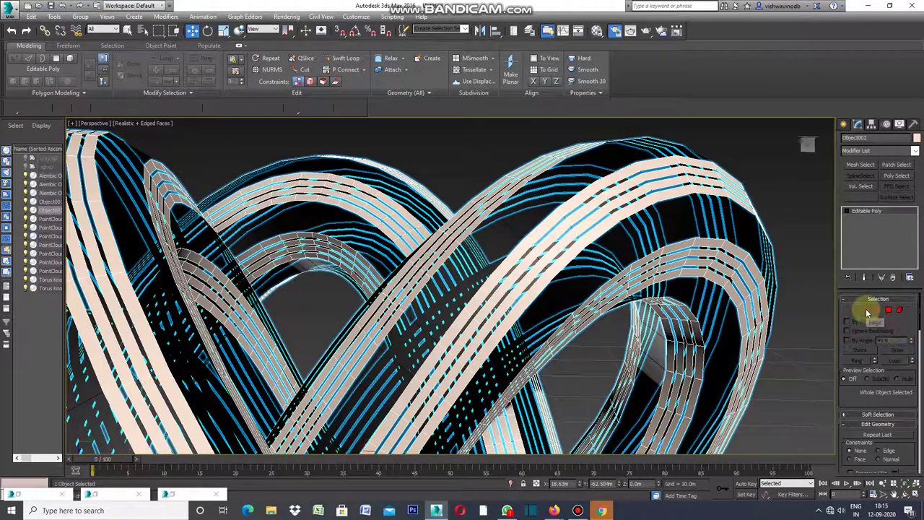
- Inset Object002's polygons By Polygon with a small amount, leaving an inner panel in each strip
left_click(866, 311)
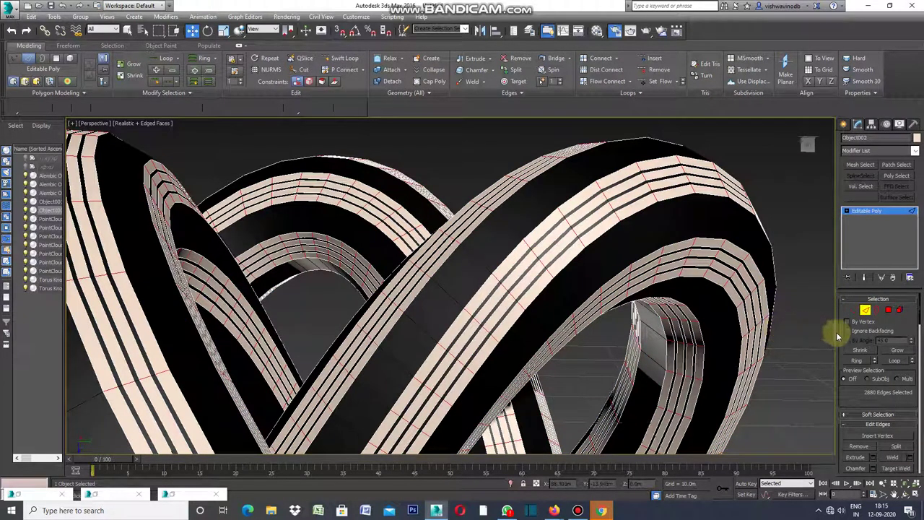
left_click(888, 310)
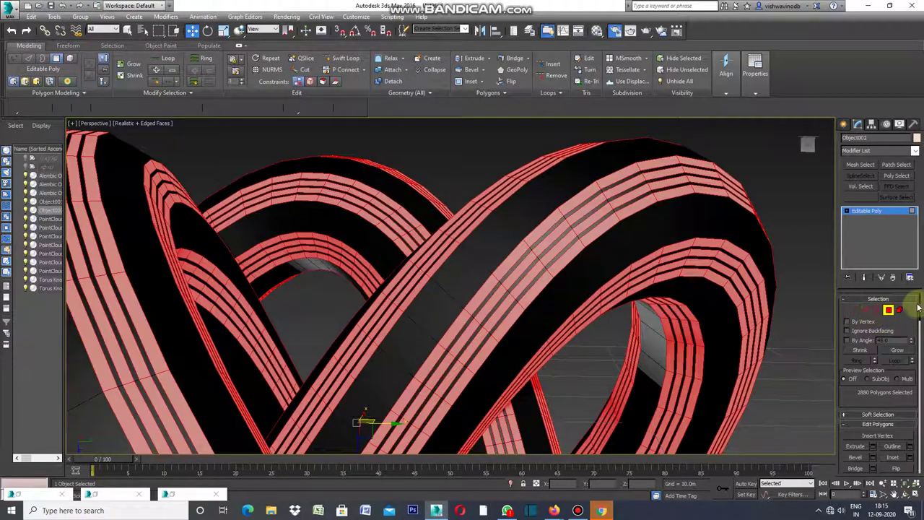
mouse_move(921, 307)
left_mouse_down()
mouse_move(920, 336)
mouse_move(921, 325)
left_mouse_up()
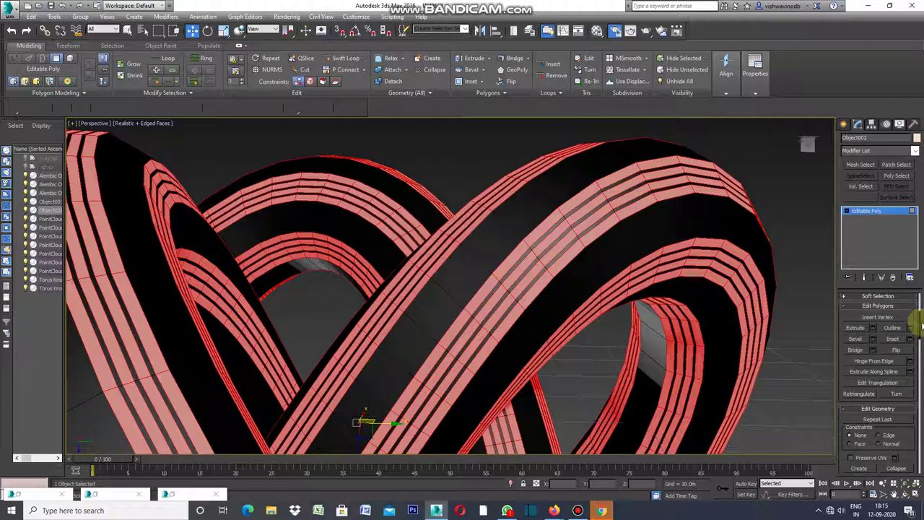
left_click(909, 338)
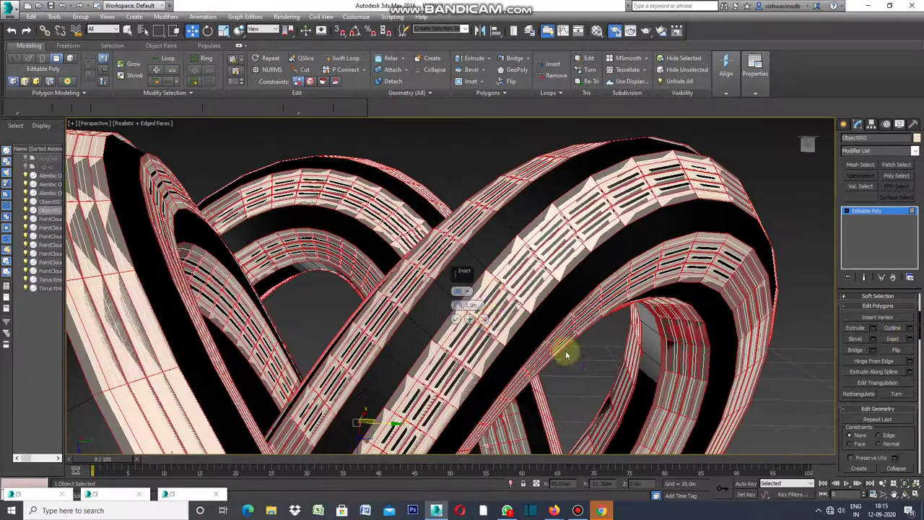
left_click(475, 296)
left_click(494, 312)
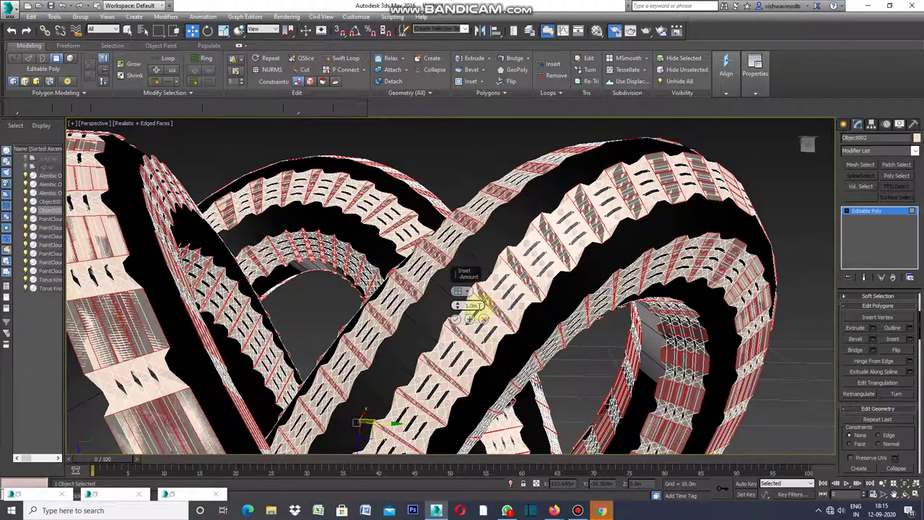
left_click_drag(477, 304, 476, 305)
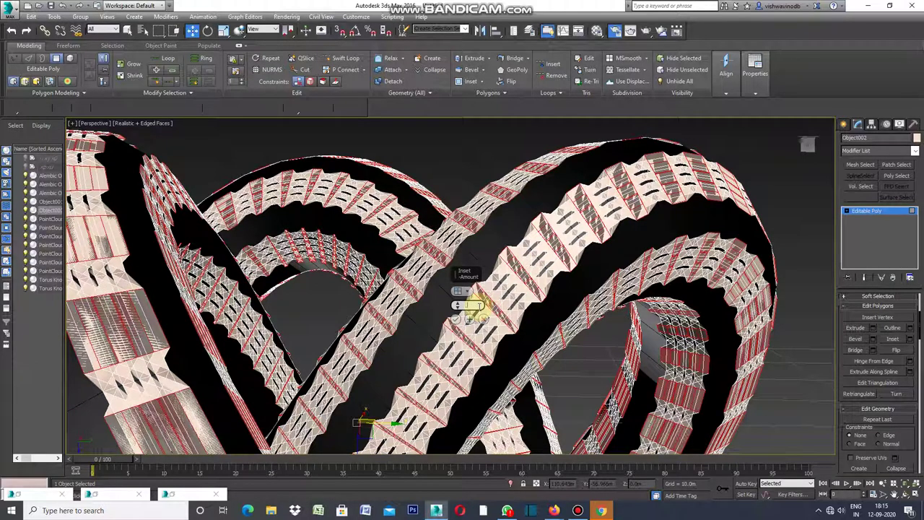
left_click_drag(476, 305, 477, 306)
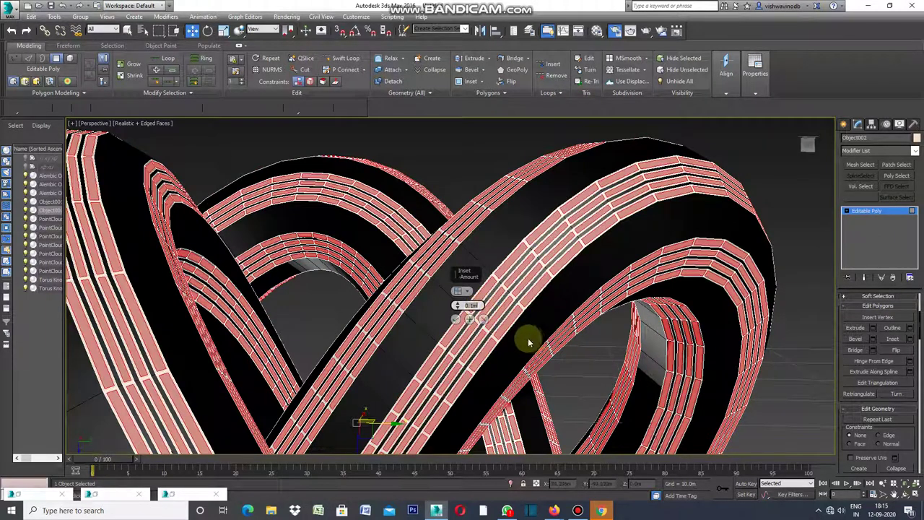
left_click(457, 321)
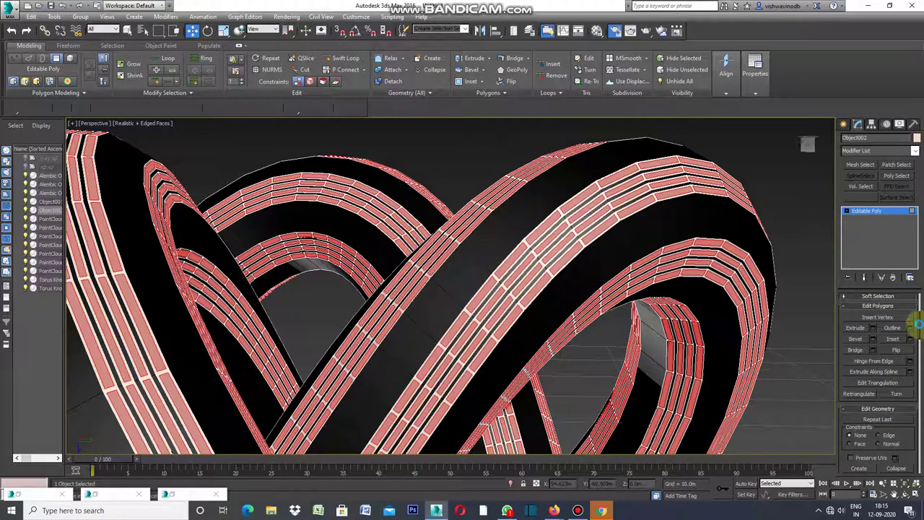
left_click_drag(920, 328, 920, 350)
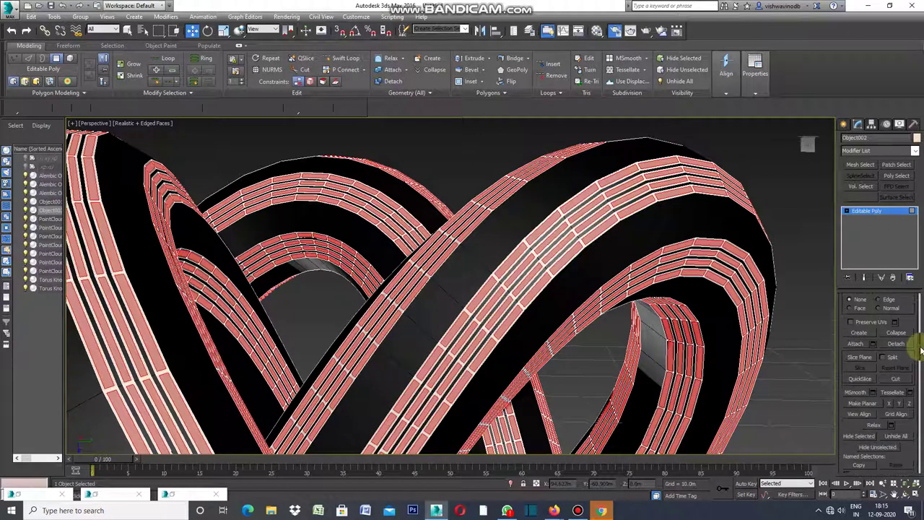
- Detach the inset inner panels as Object003 and set Object002's object colour to white
left_click(895, 343)
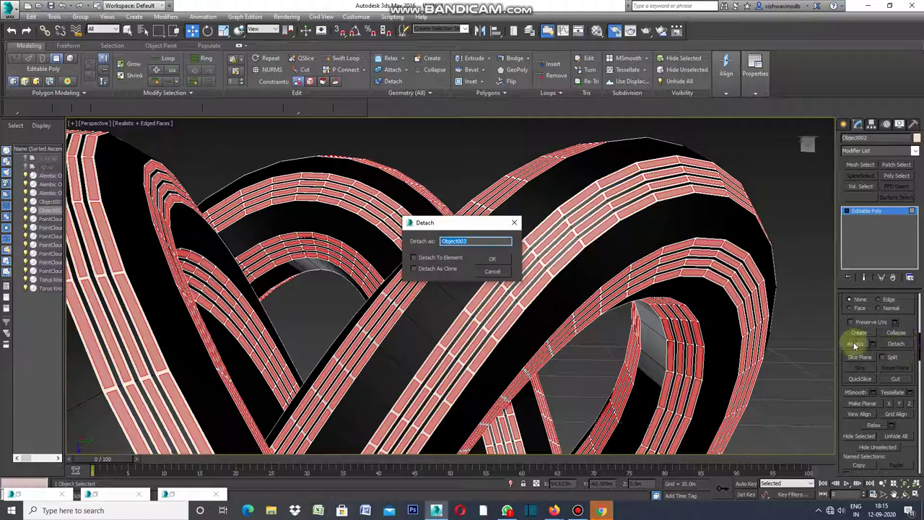
left_click(494, 261)
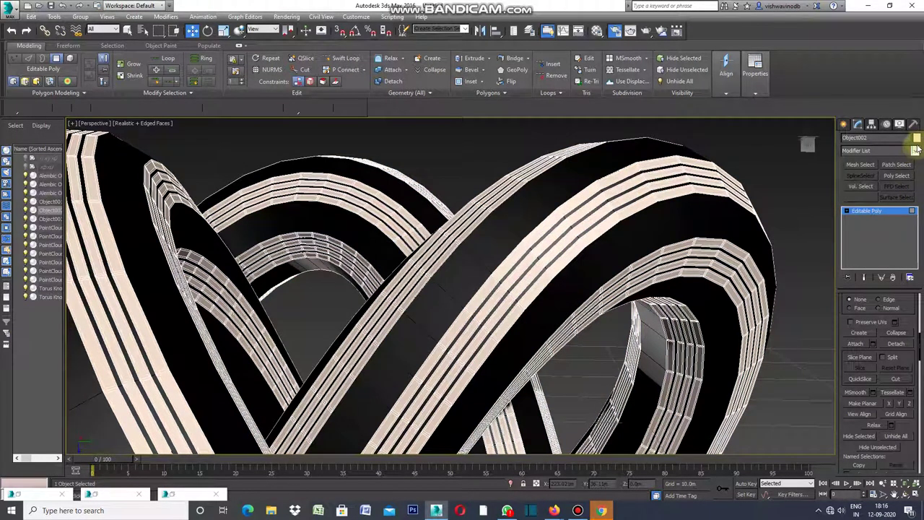
left_click(917, 140)
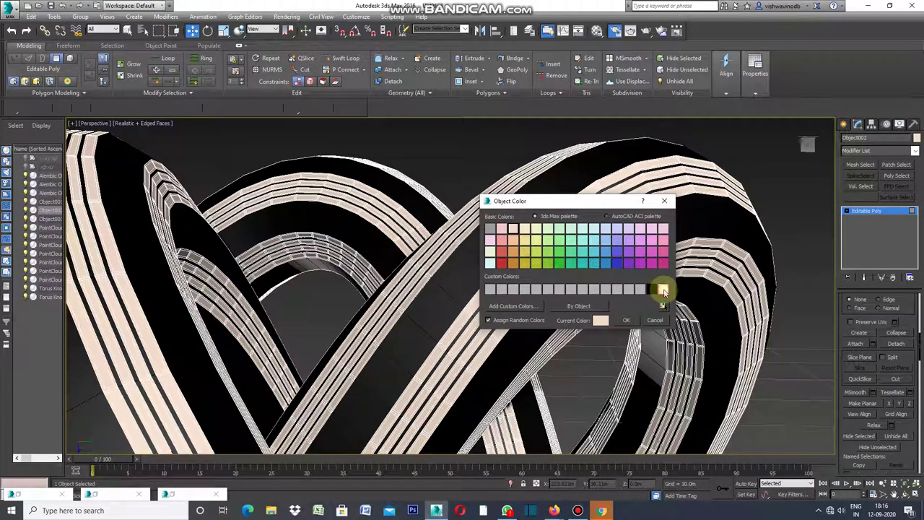
left_click(661, 290)
left_click(626, 321)
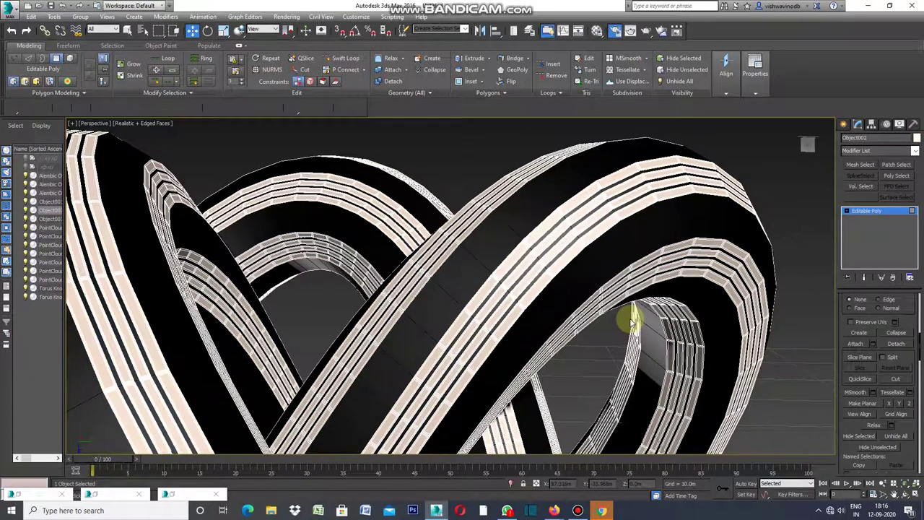